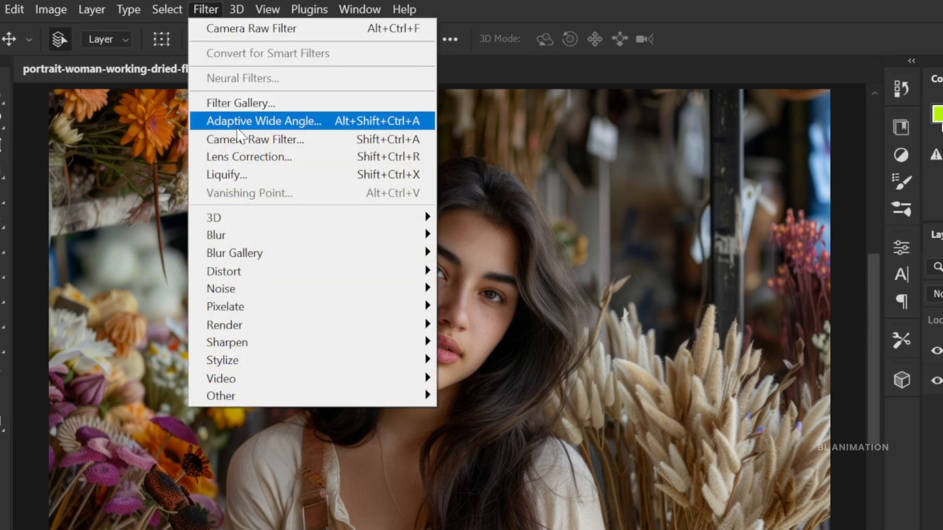
- Open the Camera Raw Filter on the portrait and set the light Contrast to +7 and Shadows to -24
left_click(255, 139)
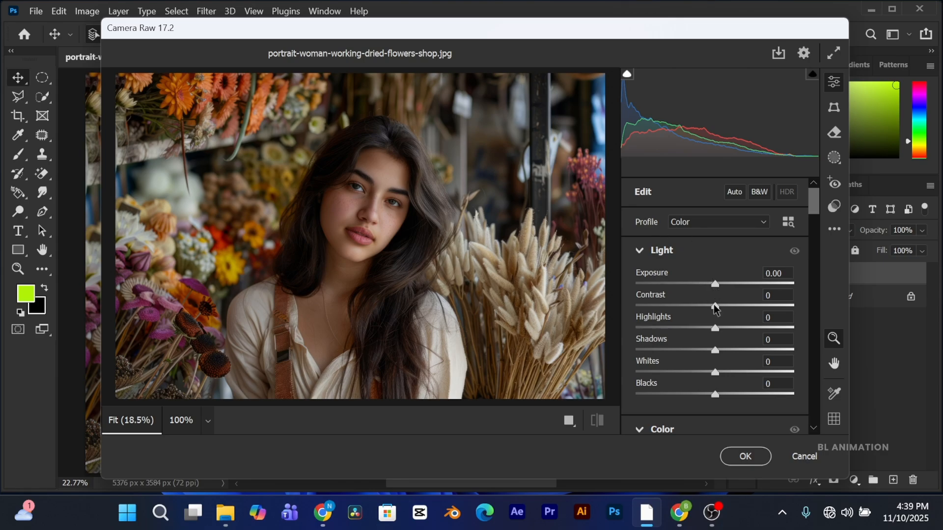
left_click_drag(716, 308, 721, 314)
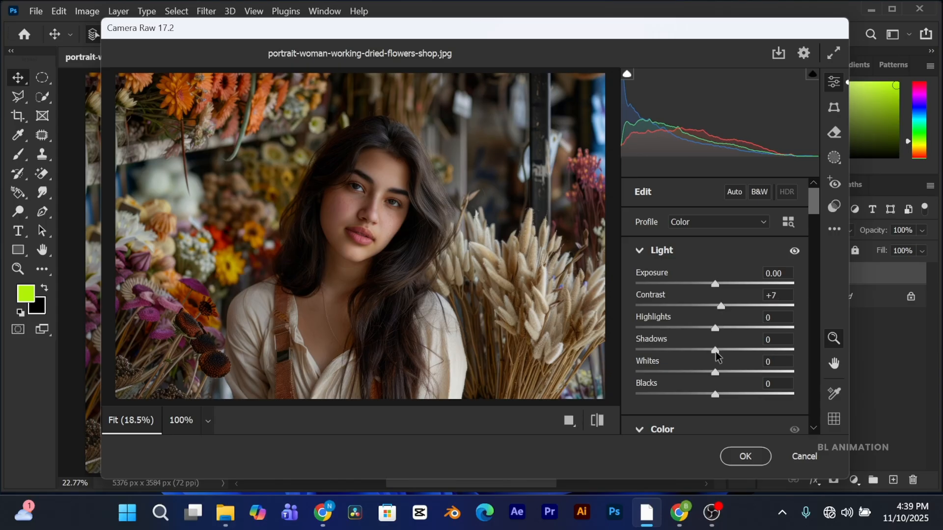
left_click_drag(714, 352, 696, 363)
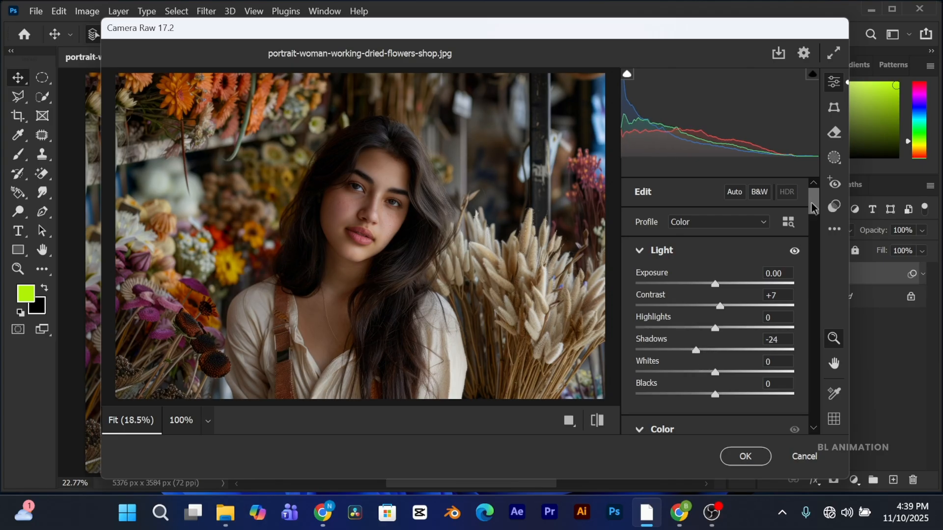
- In Color Grading, tint the shadows orange-yellow with hue 43 and saturation about 23
left_click_drag(811, 208, 816, 230)
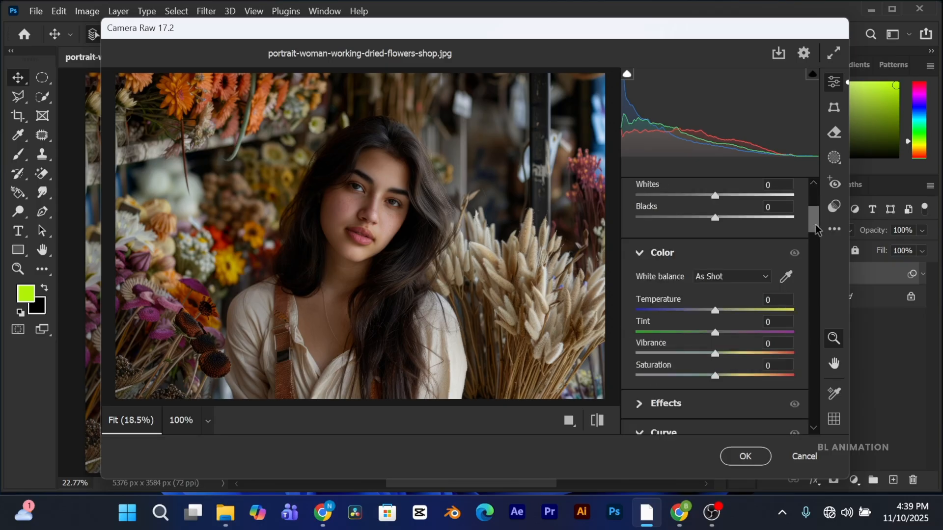
scroll(816, 230, "down", 6)
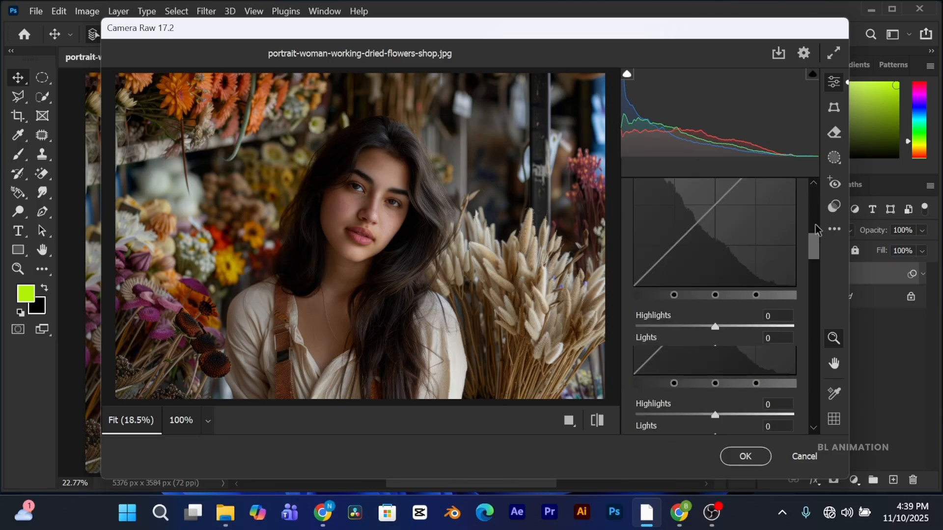
scroll(816, 229, "down", 6)
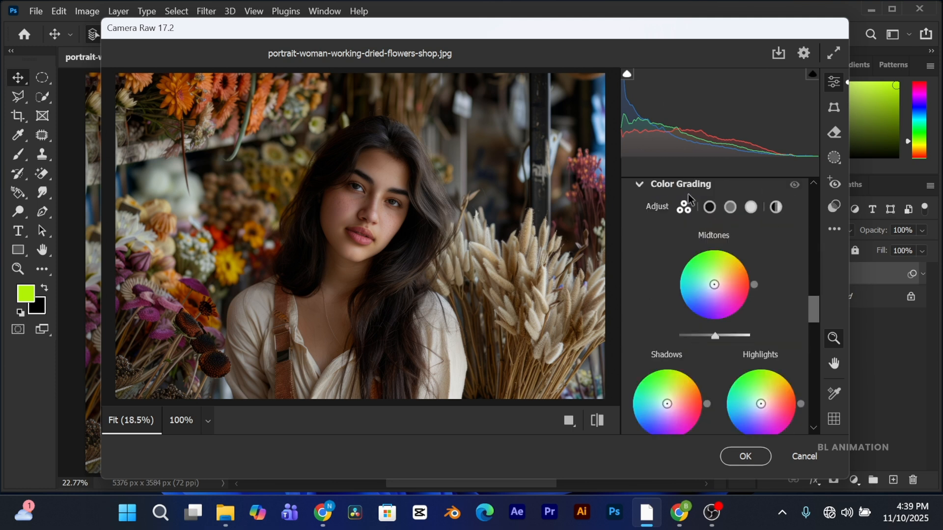
left_click(708, 208)
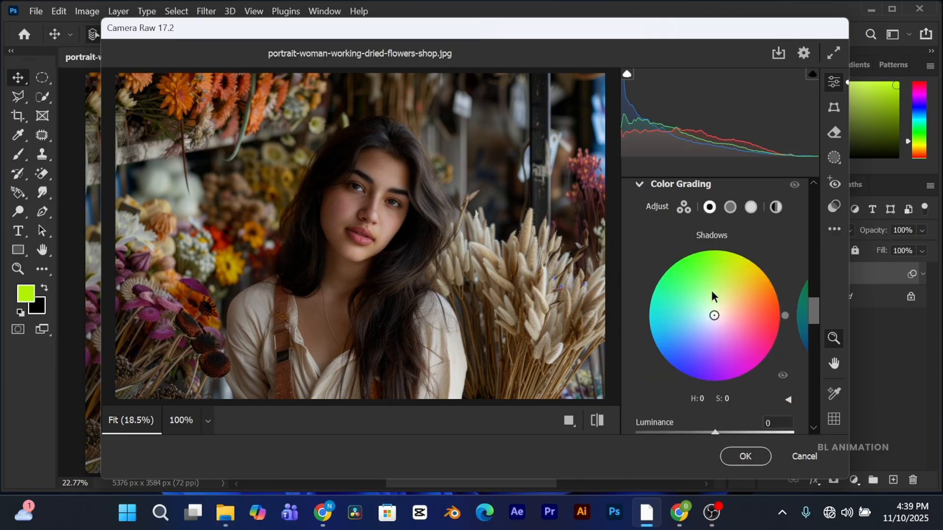
left_click_drag(714, 316, 722, 308)
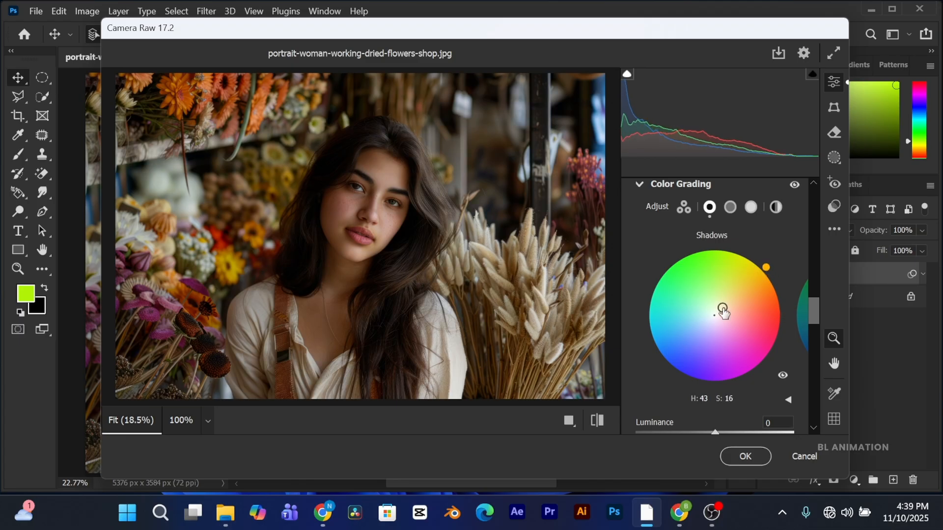
key("shift")
left_click_drag(722, 310, 725, 305)
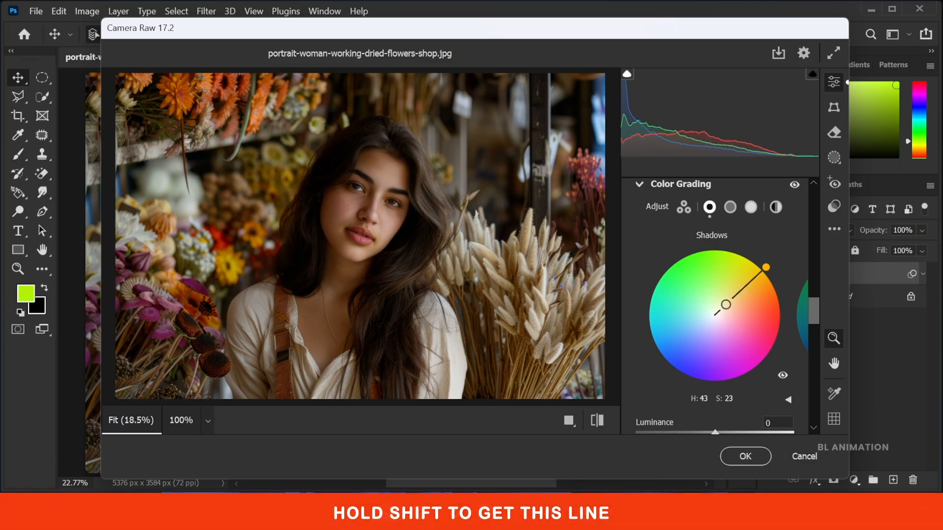
left_click_drag(726, 305, 727, 303)
- Tint the Color Grading midtones yellow with hue 63 and saturation 26
left_click(730, 208)
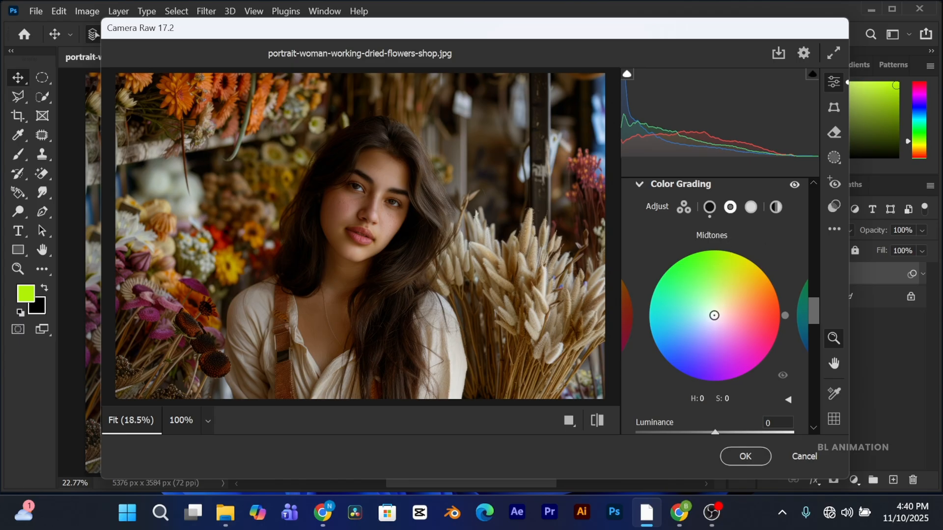
left_click_drag(715, 316, 721, 303)
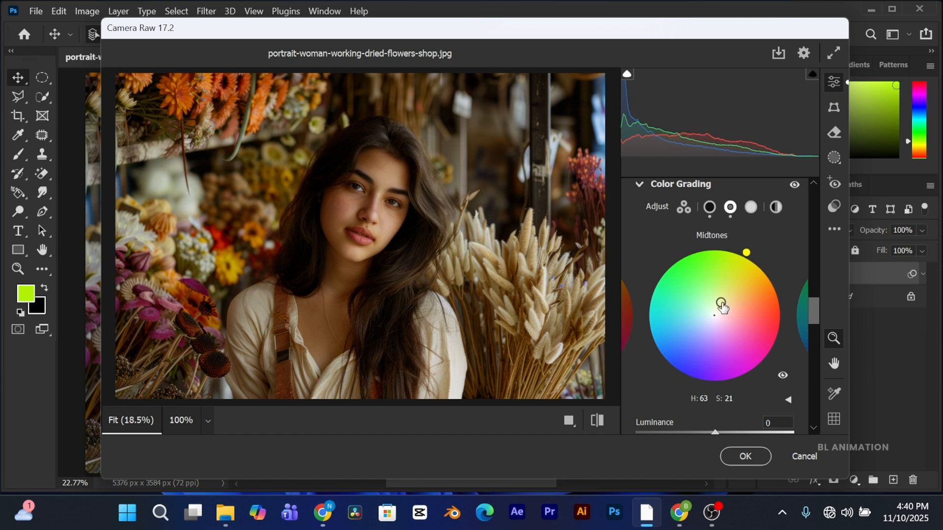
left_click_drag(721, 303, 722, 299)
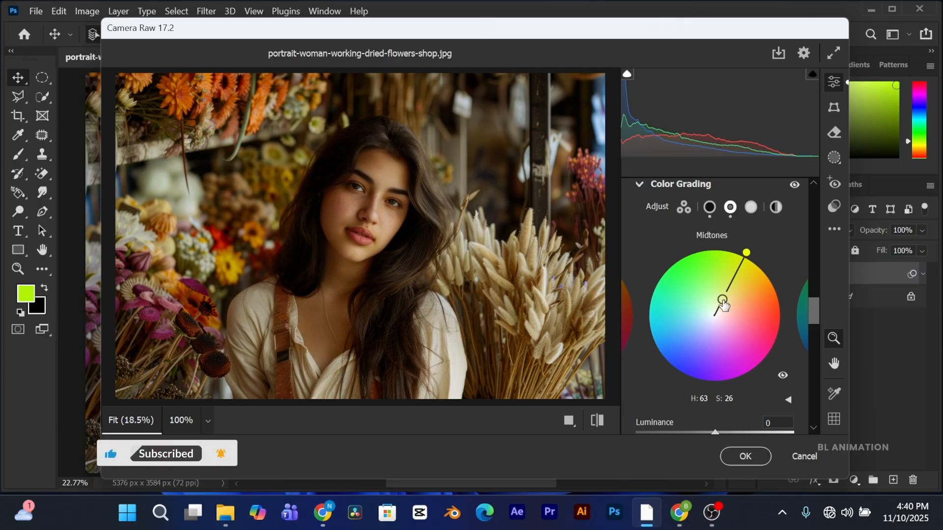
- Tint the Color Grading highlights red at a hue of about 356 with saturation above 21
left_click(752, 208)
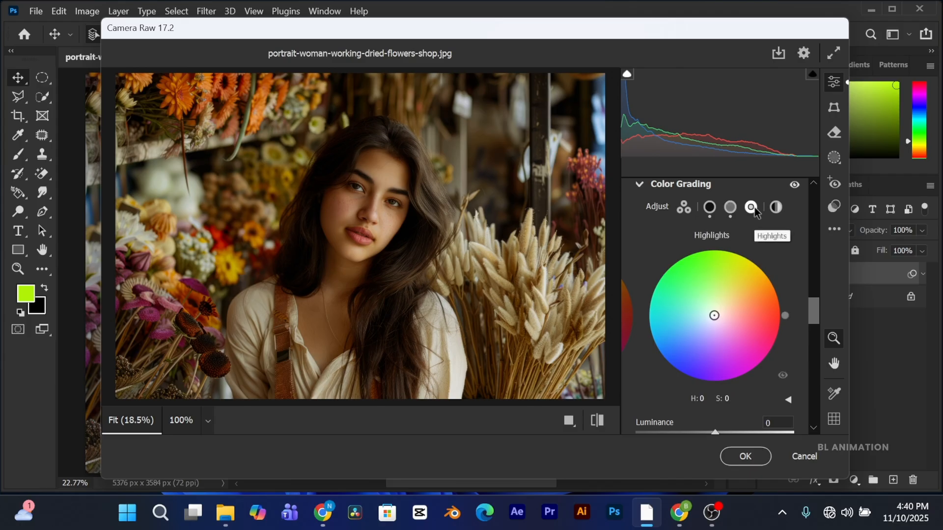
left_click_drag(715, 315, 729, 316)
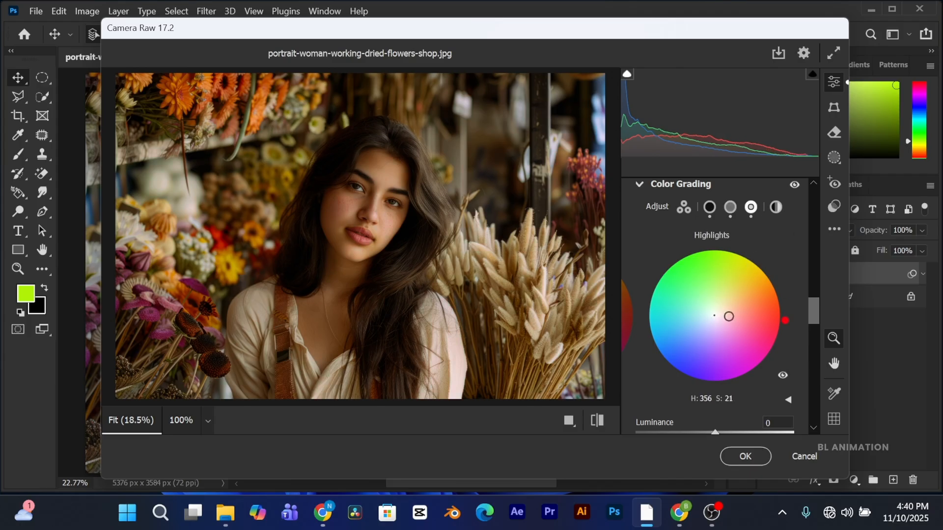
left_click_drag(730, 321, 736, 317)
- In the Detail settings, set Sharpening to 20 and Noise Reduction to 10
left_click_drag(812, 315, 811, 351)
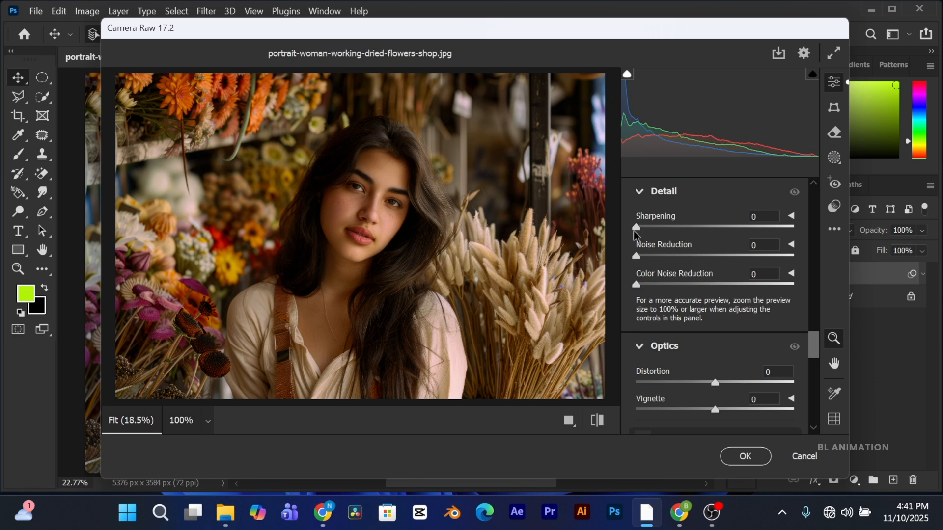
left_click_drag(637, 230, 659, 234)
left_click_drag(636, 257, 653, 264)
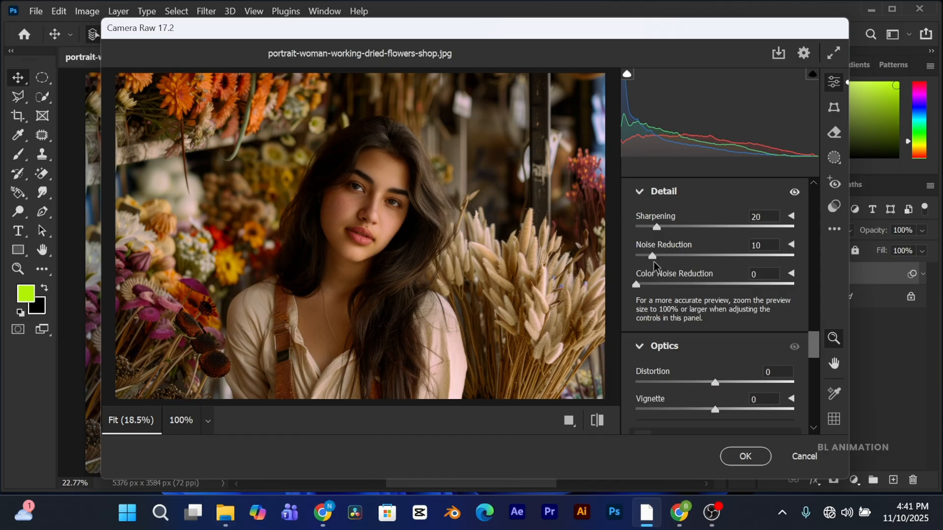
- Set the Color Mixer saturation to +69 for Reds, +38 for Oranges and +42 for Yellows
left_click_drag(815, 343, 816, 284)
scroll(816, 290, "down", 1)
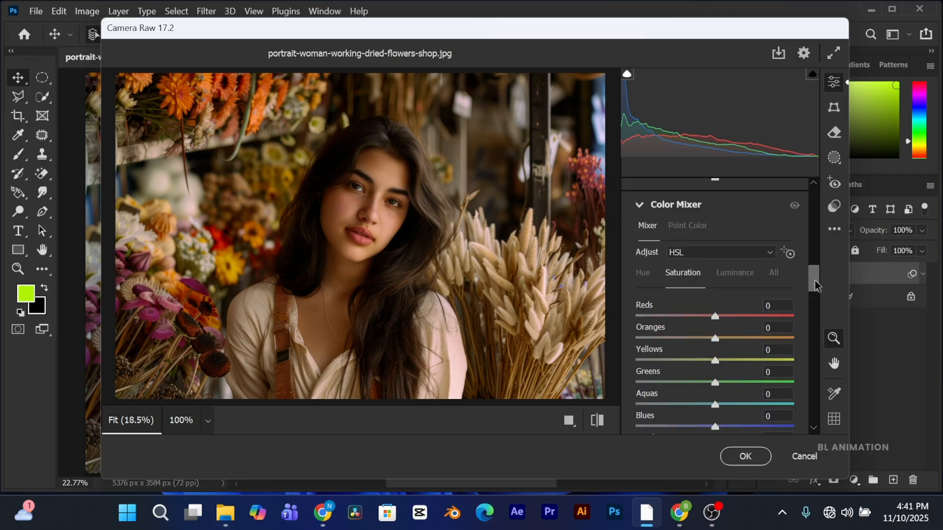
scroll(814, 282, "down", 2)
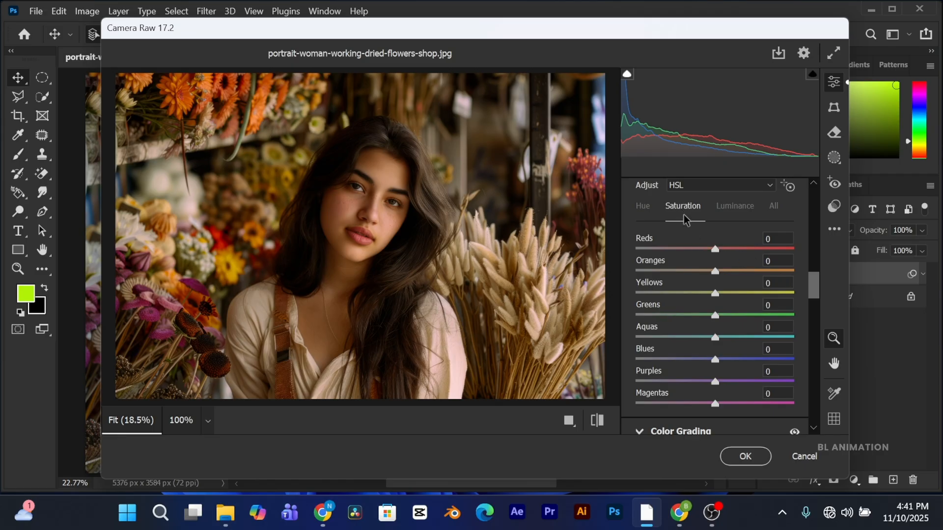
left_click(715, 249)
left_click_drag(716, 251, 772, 261)
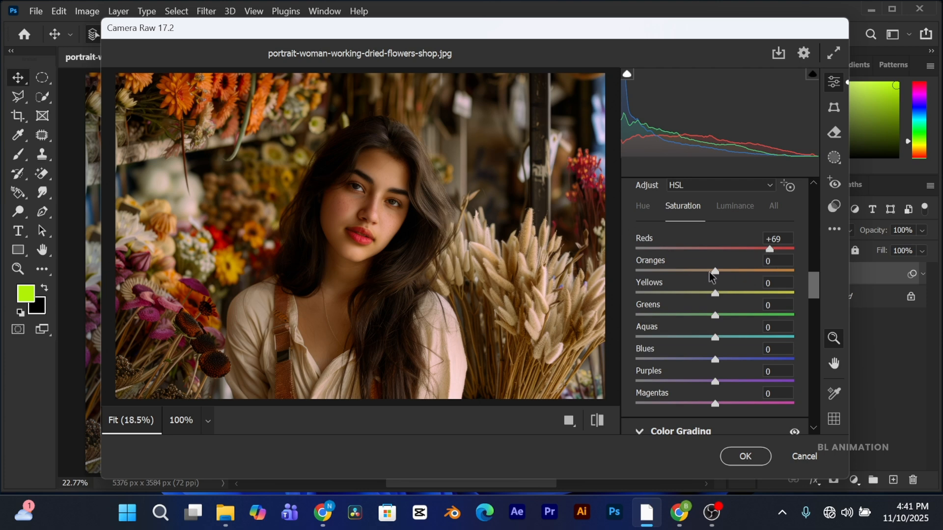
left_click_drag(715, 271, 748, 286)
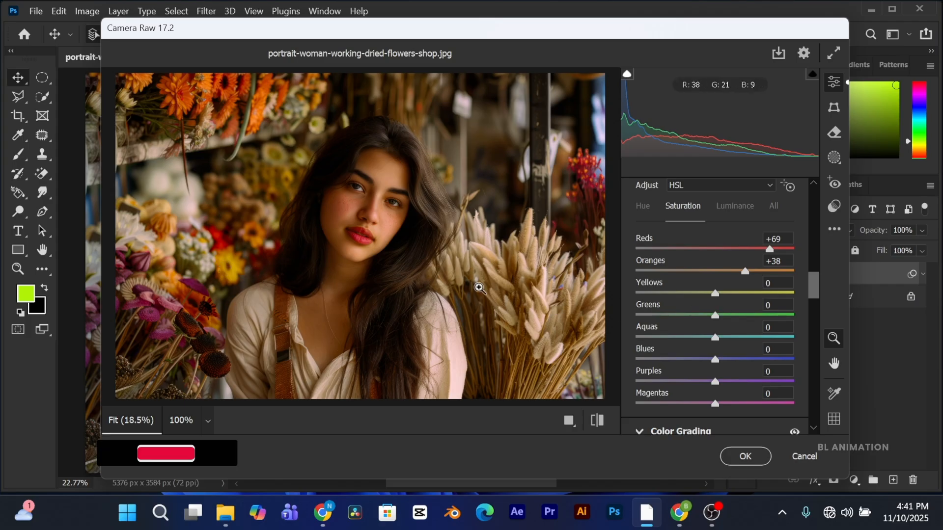
left_click_drag(715, 294, 748, 304)
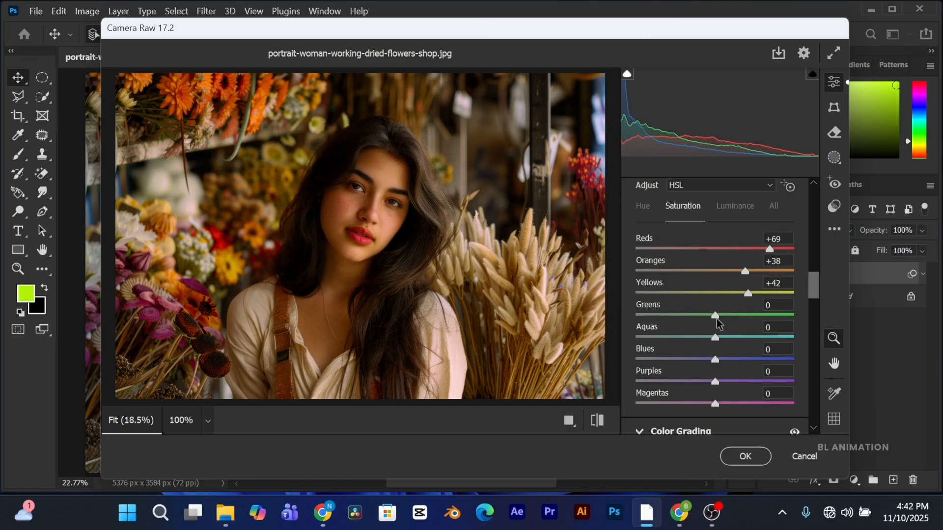
- Set the Color Mixer saturation to +14 for Greens and +40 for Purples, and raise Magentas slightly
left_click_drag(718, 323, 729, 328)
left_click_drag(715, 383, 749, 392)
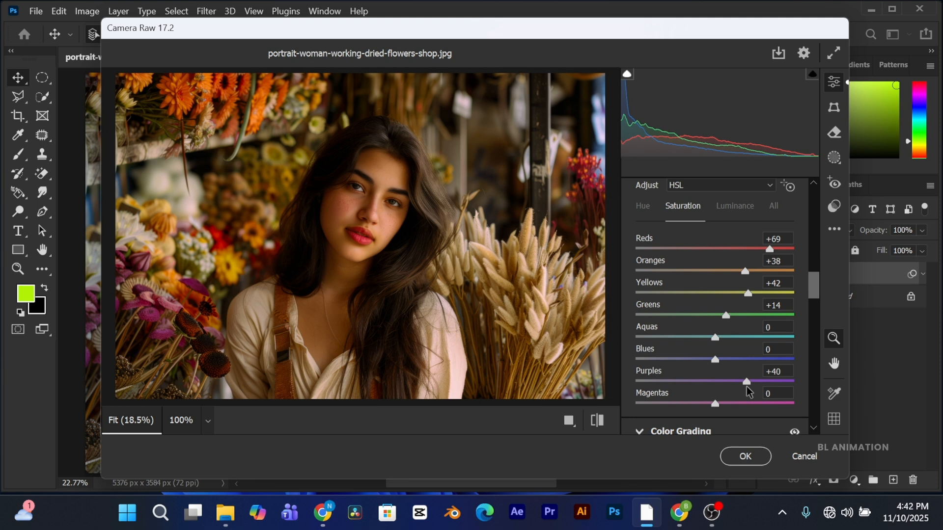
left_click_drag(716, 407, 730, 407)
- Lower the Vibrance in the Color settings to -7
left_click_drag(814, 286, 815, 225)
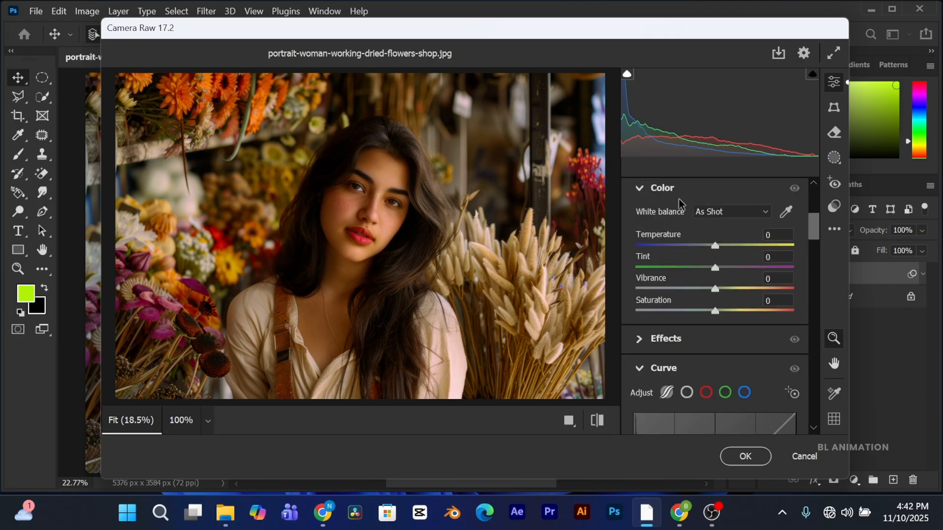
left_click_drag(714, 290, 708, 290)
left_click_drag(814, 231, 813, 215)
- In Calibration, set Red Primary to hue -10 and saturation +7, and Green Primary to hue -11 and saturation +7
left_click_drag(819, 259, 818, 408)
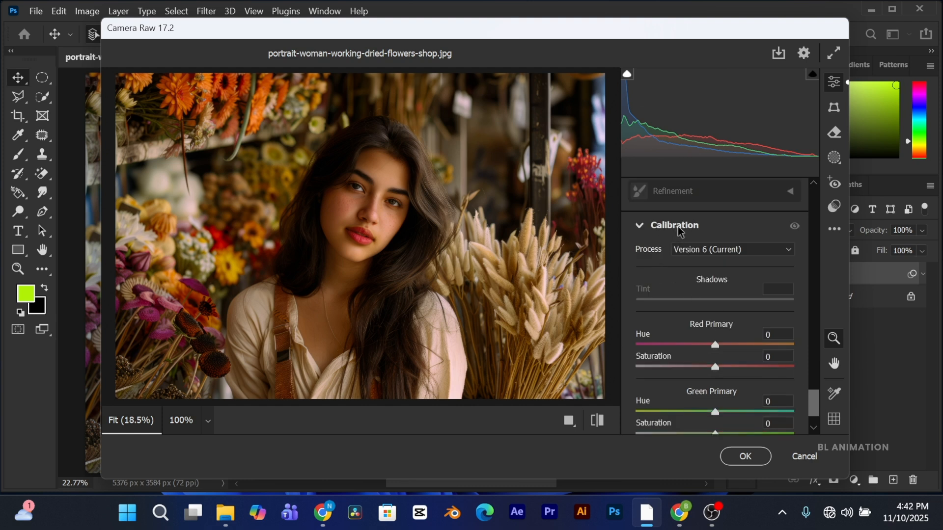
left_click_drag(813, 405, 815, 412)
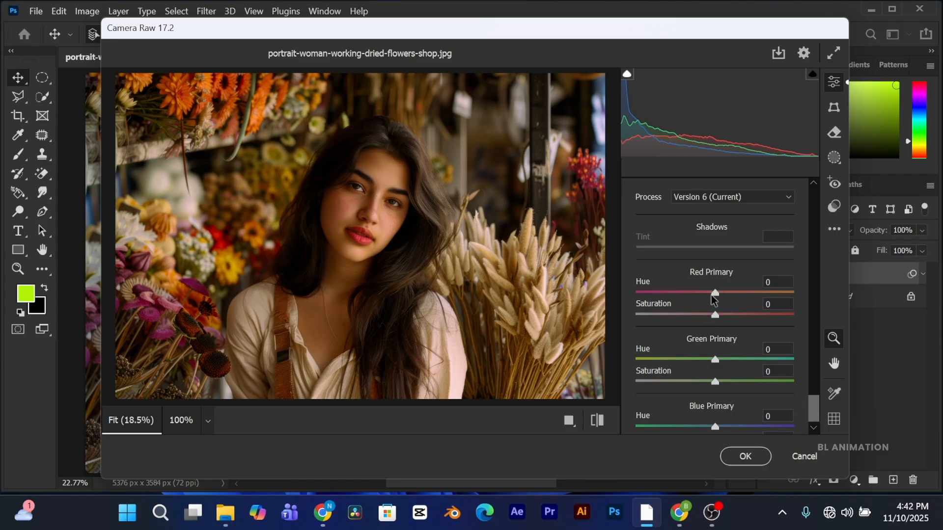
left_click_drag(715, 297, 723, 321)
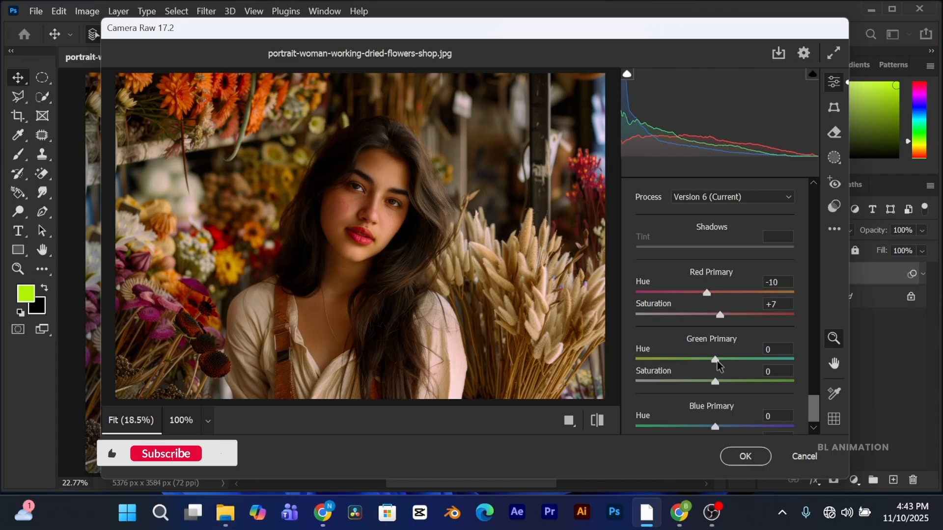
left_click_drag(715, 363, 720, 388)
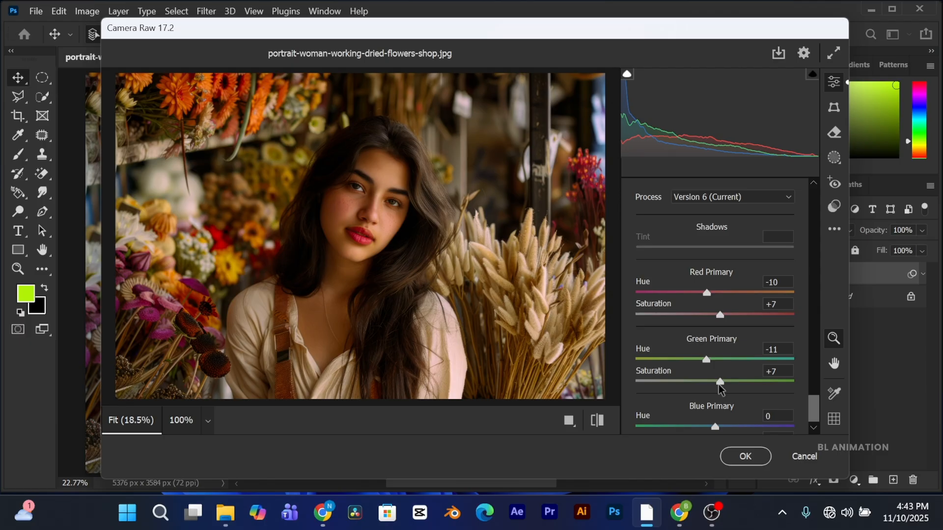
- Set the Blue Primary calibration to hue -12 and saturation about +8
scroll(819, 412, "down", 1)
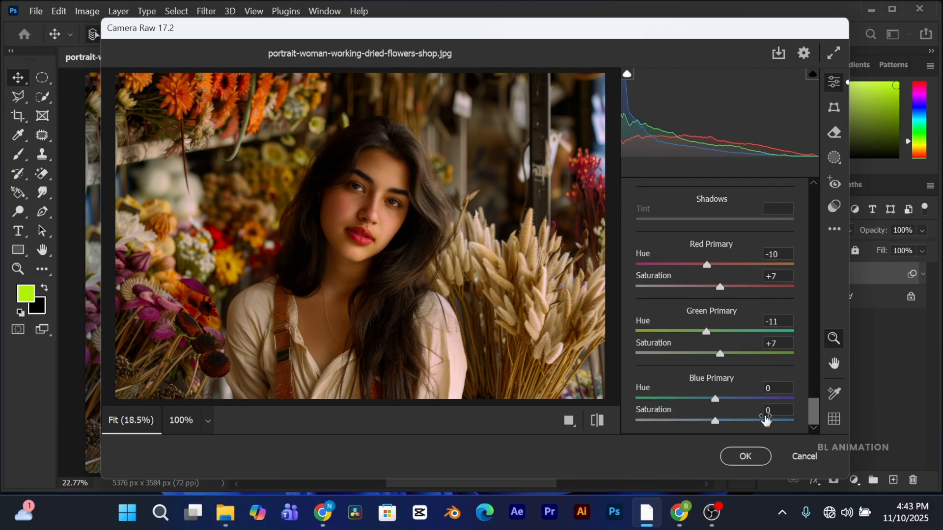
left_click_drag(711, 408, 720, 432)
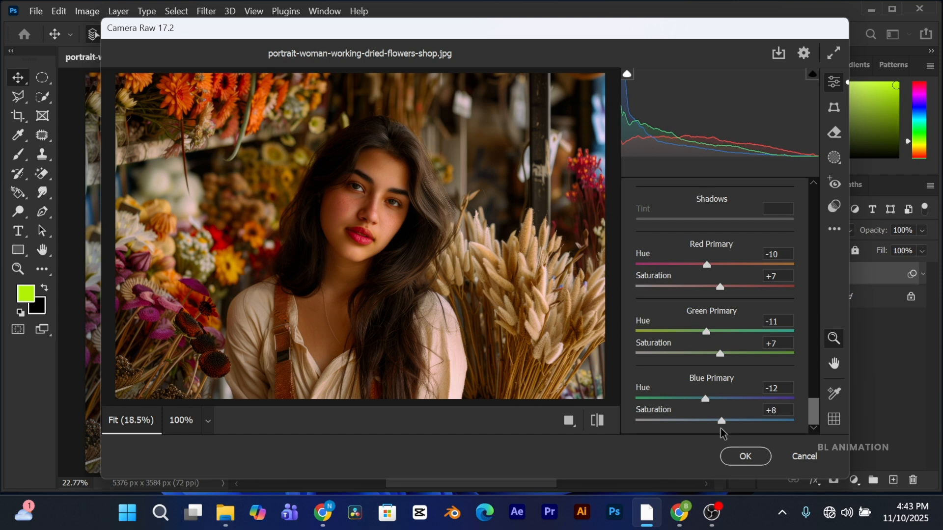
left_click_drag(722, 432, 721, 432)
- Review the adjusted Color Mixer, Light and Color settings, and apply the Camera Raw Filter to Layer 1
scroll(814, 417, "up", 5)
mouse_move(813, 406)
left_mouse_down()
mouse_move(812, 427)
mouse_move(814, 285)
left_mouse_up()
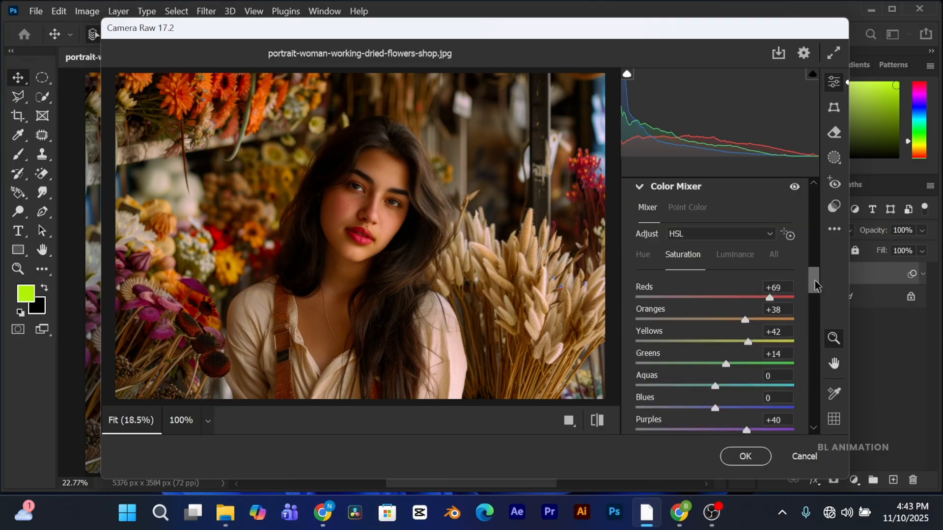
left_click_drag(815, 285, 817, 214)
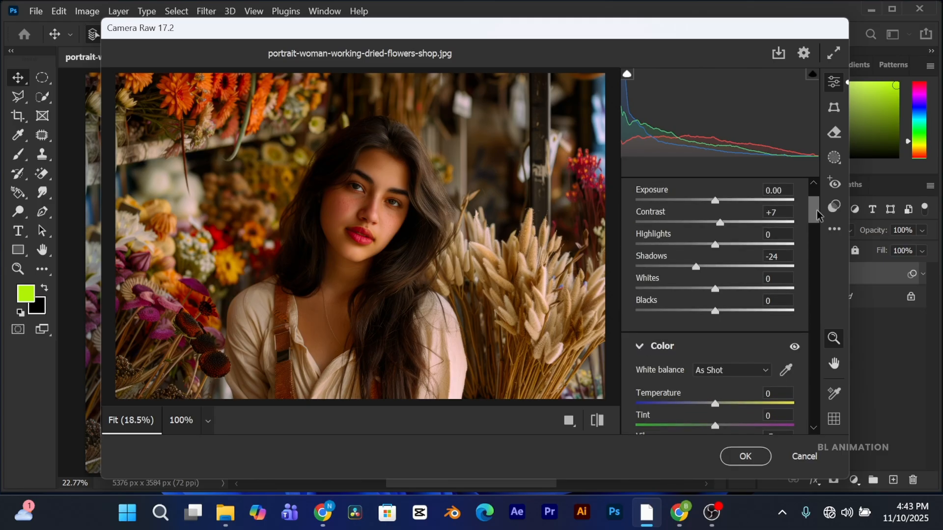
left_click_drag(816, 211, 817, 211)
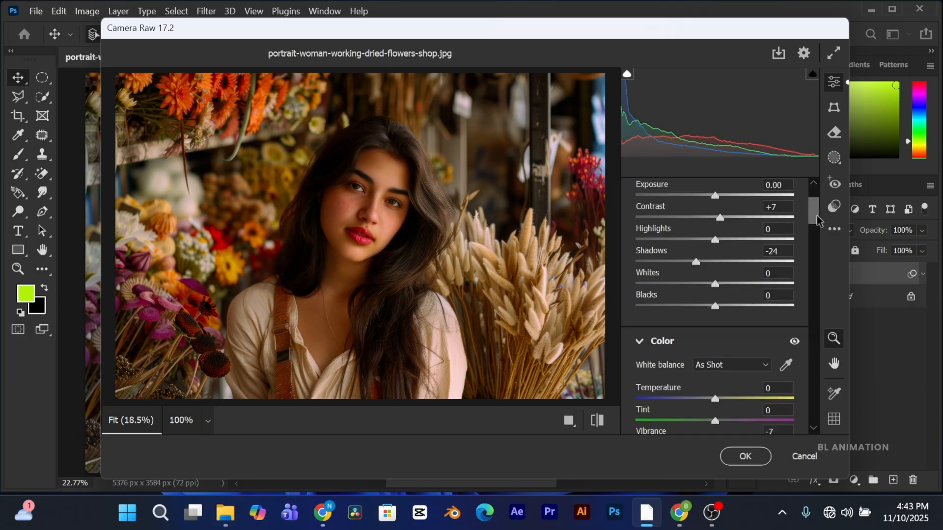
left_click(745, 461)
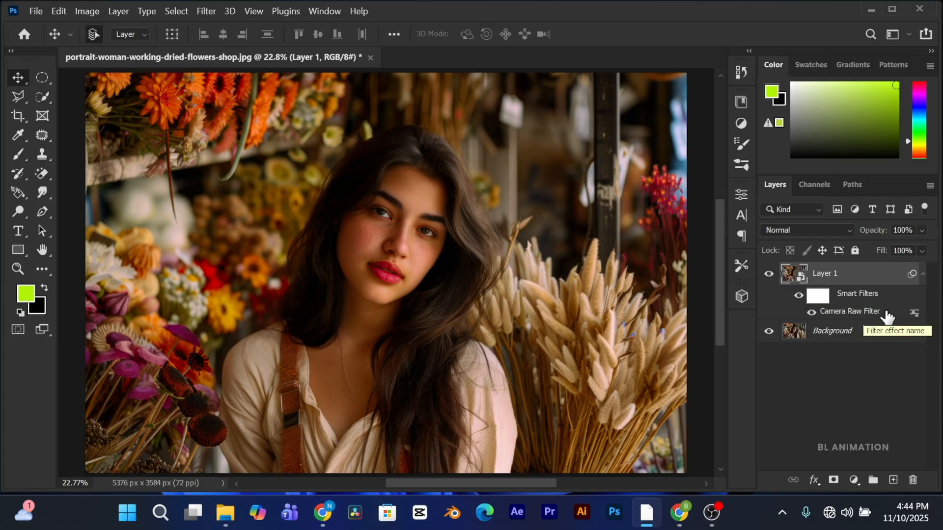
- Set the blending opacity of Layer 1's Camera Raw smart filter to 80%
double_click(914, 315)
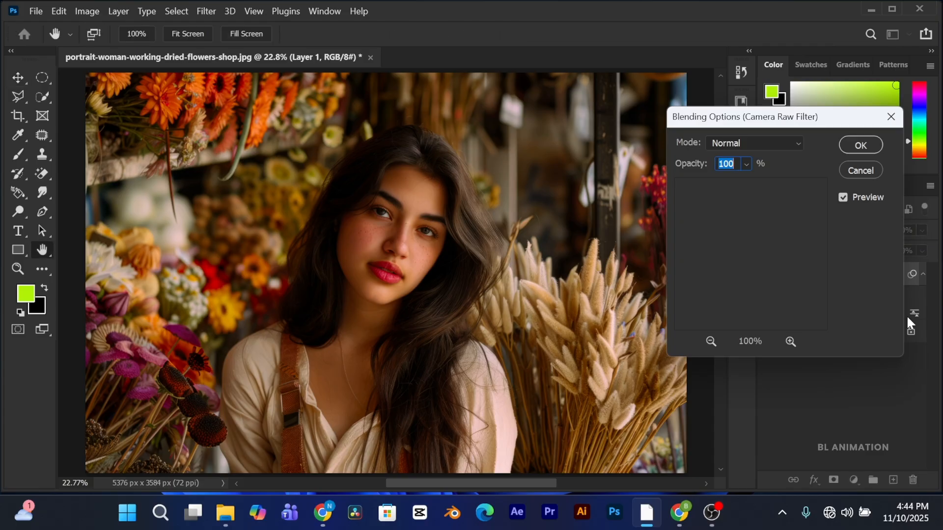
left_click(747, 165)
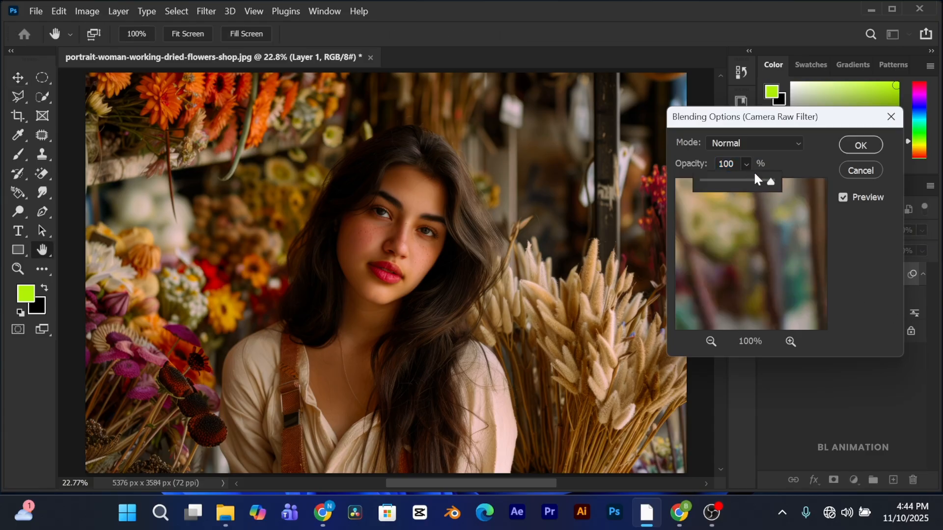
left_click_drag(769, 183, 757, 188)
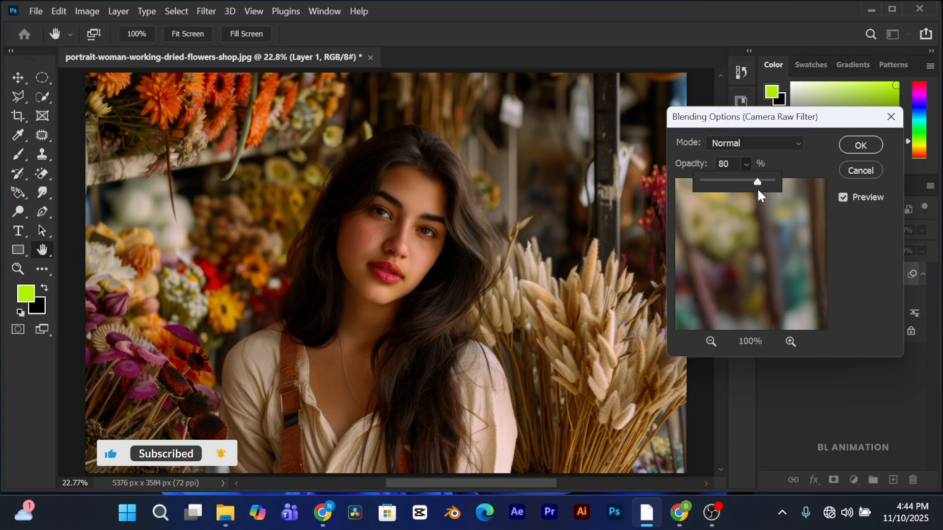
left_click(860, 145)
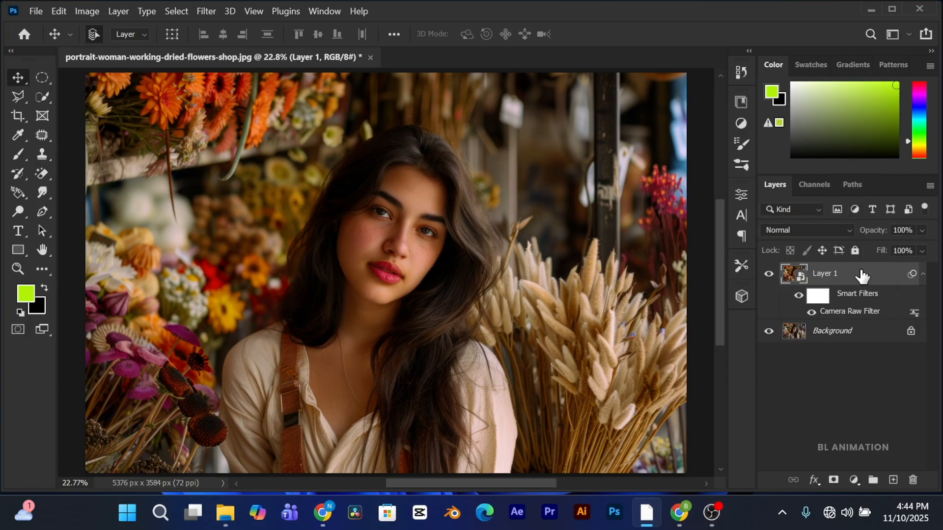
- Add a Levels adjustment layer above Layer 1 with the black input level at 6 and the white input level at 242
left_click(854, 479)
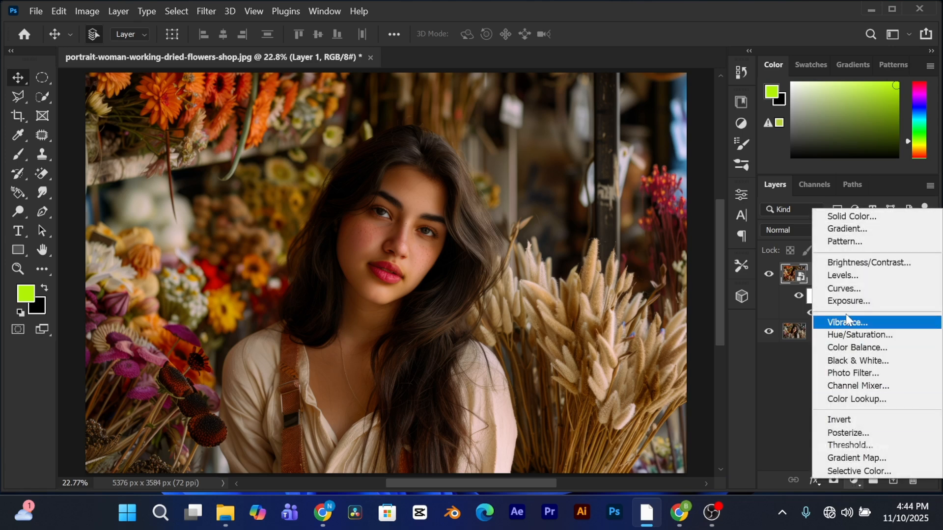
left_click(844, 275)
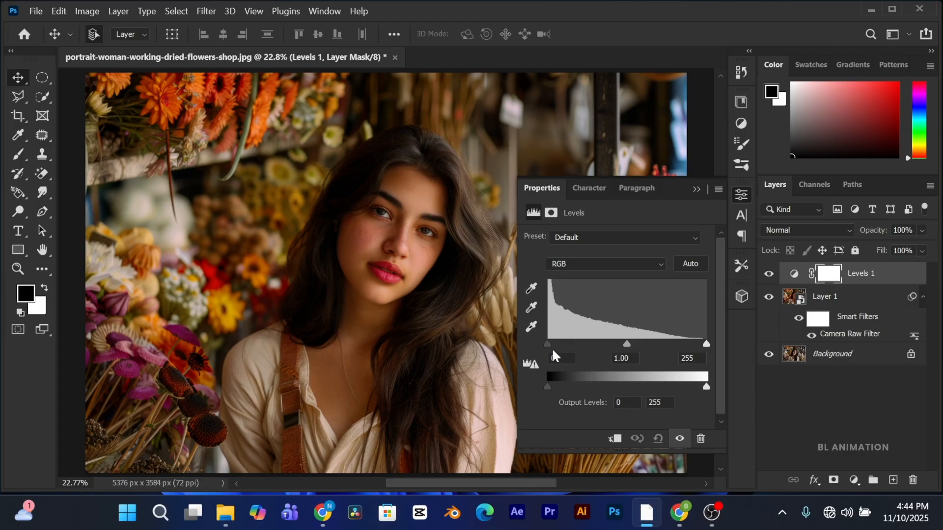
left_click_drag(548, 346, 551, 348)
left_click_drag(706, 344, 702, 345)
left_click_drag(702, 345, 698, 345)
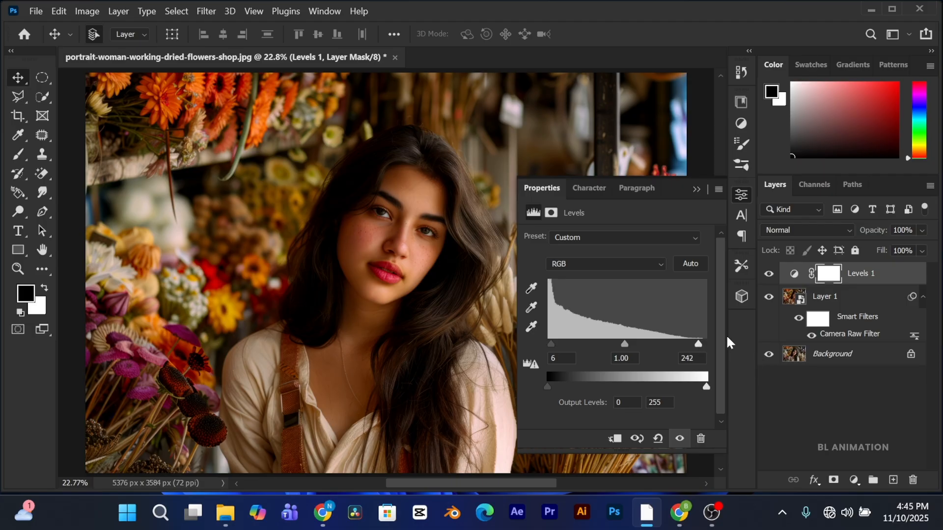
- Add a Selective Color adjustment layer and set Reds to magenta -7 and yellow +8, with slightly more cyan and less black
left_click(855, 483)
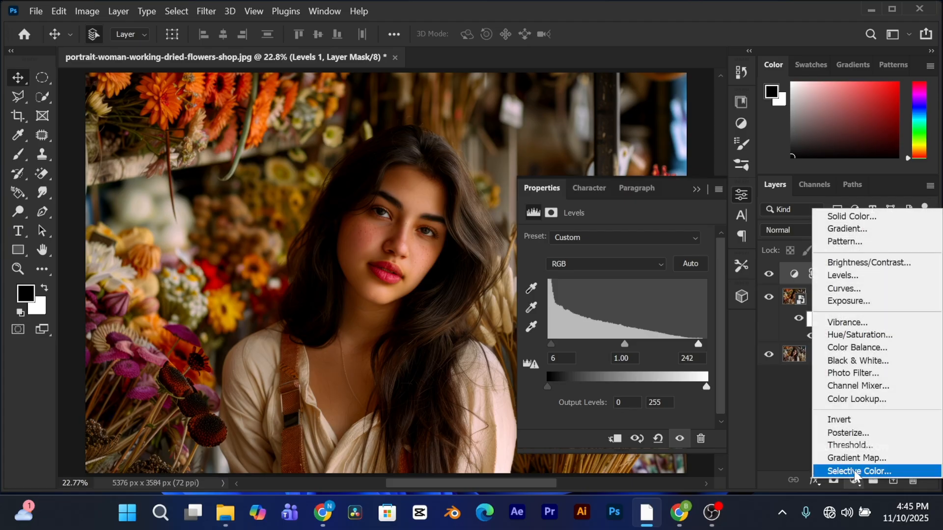
left_click(855, 471)
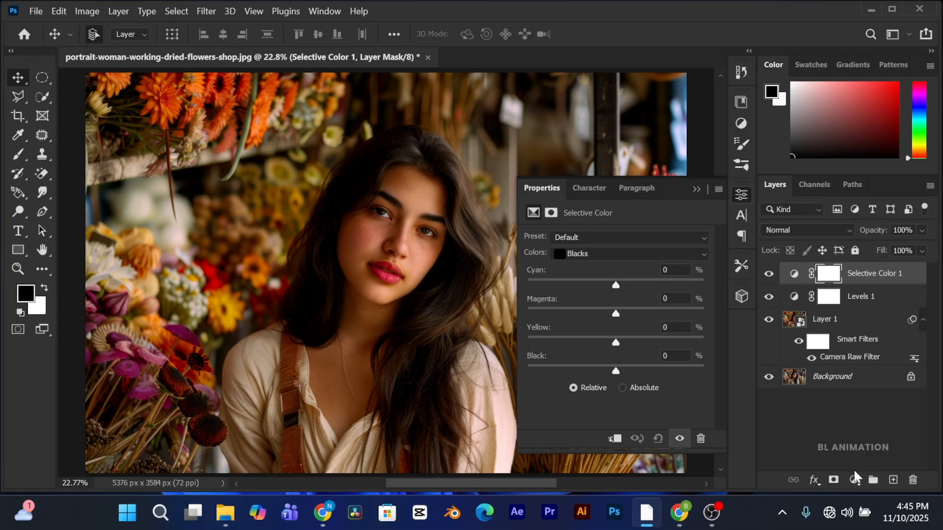
left_click(605, 250)
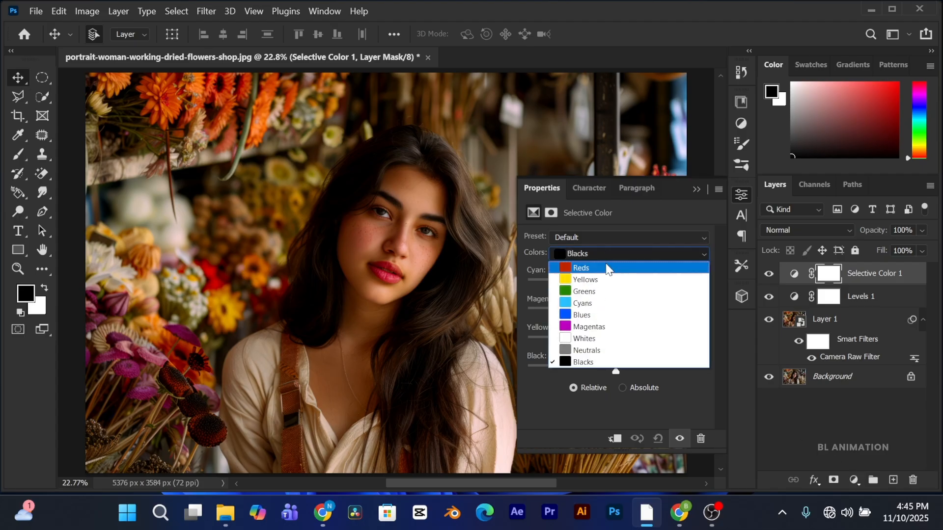
left_click(597, 268)
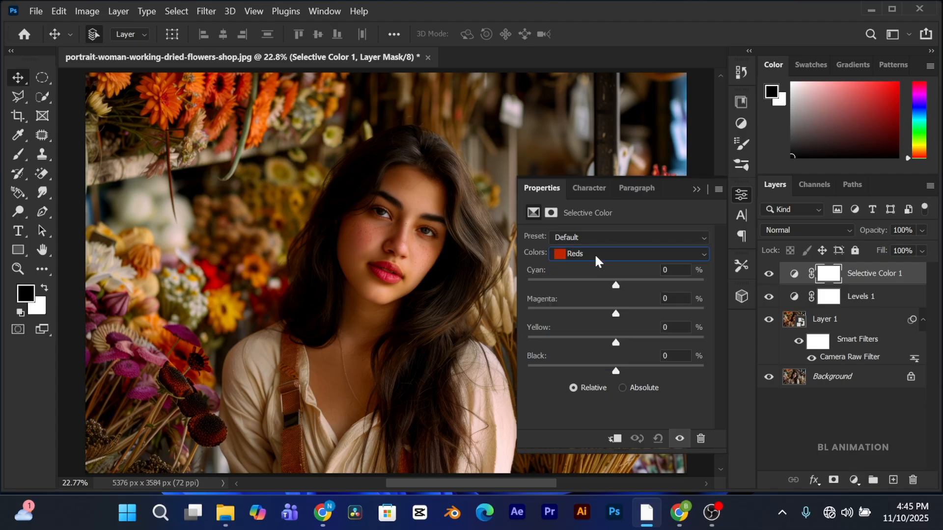
left_click_drag(617, 343, 624, 347)
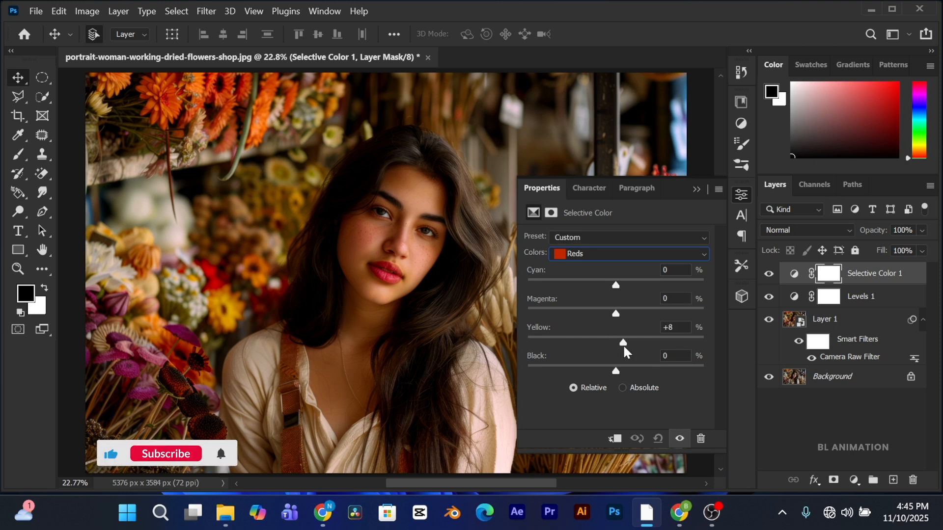
left_click_drag(616, 313, 611, 315)
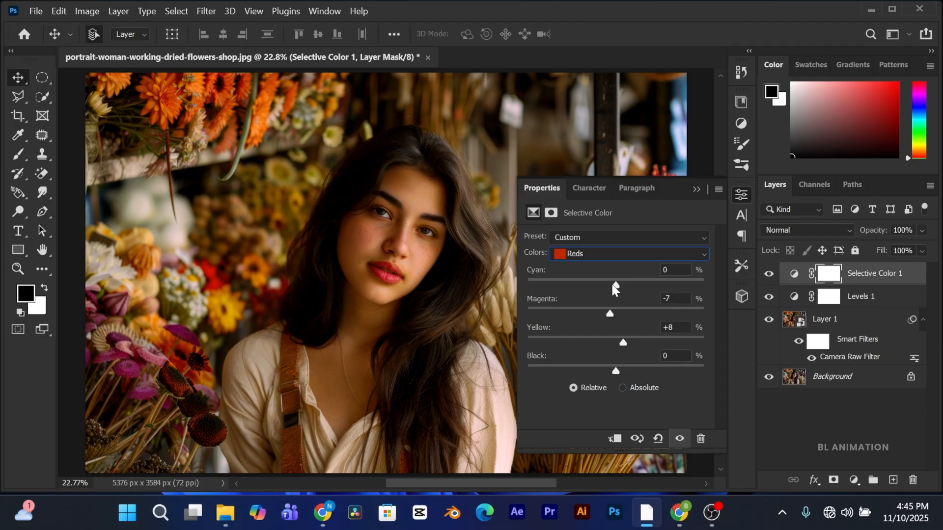
left_click_drag(617, 284, 621, 286)
left_click_drag(617, 372, 609, 373)
- For the Yellows in Selective Color, raise yellow slightly and lower magenta and black a little
left_click(571, 253)
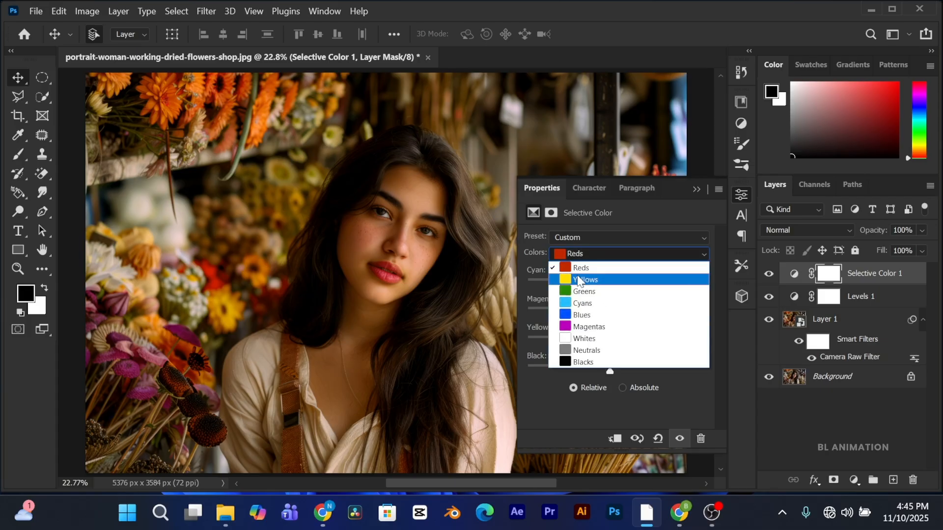
left_click(578, 280)
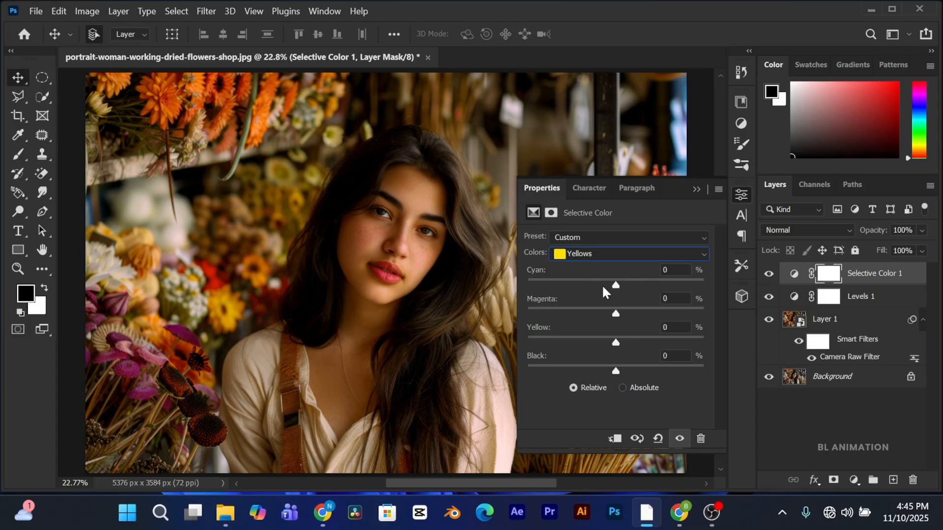
left_click_drag(615, 343, 626, 350)
left_click_drag(626, 346, 621, 345)
left_click_drag(617, 313, 611, 285)
left_click_drag(615, 370, 612, 372)
- Set the Greens in Selective Color to magenta +4, yellow +13 and black -2
left_click(602, 254)
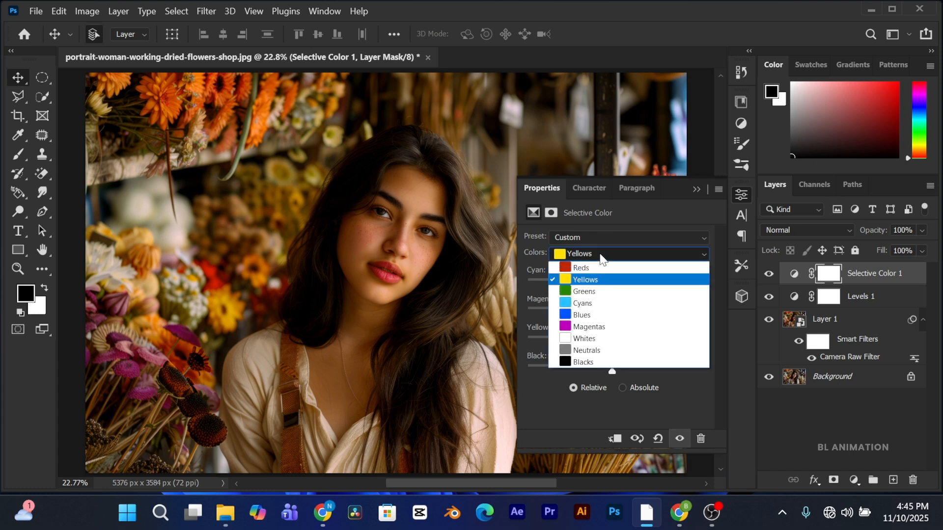
left_click(593, 293)
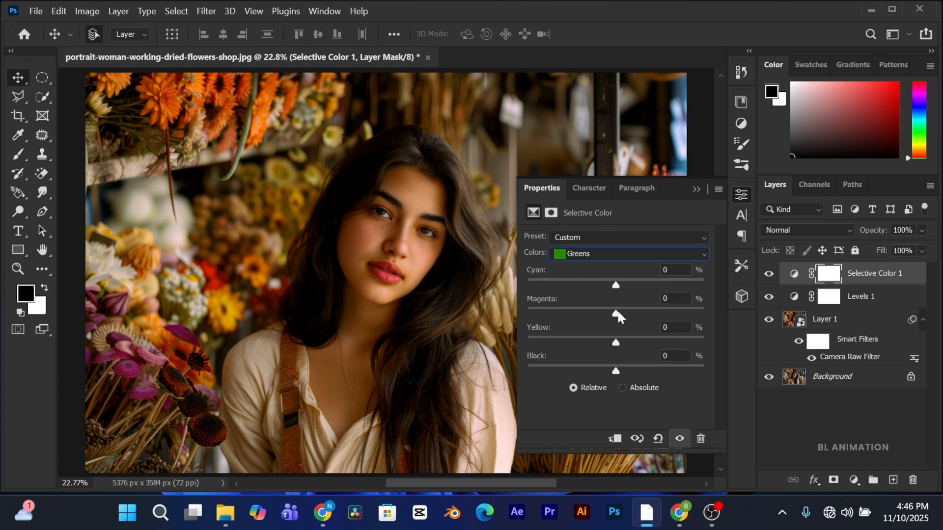
left_click_drag(617, 340, 619, 342)
left_click(620, 314)
left_click(614, 370)
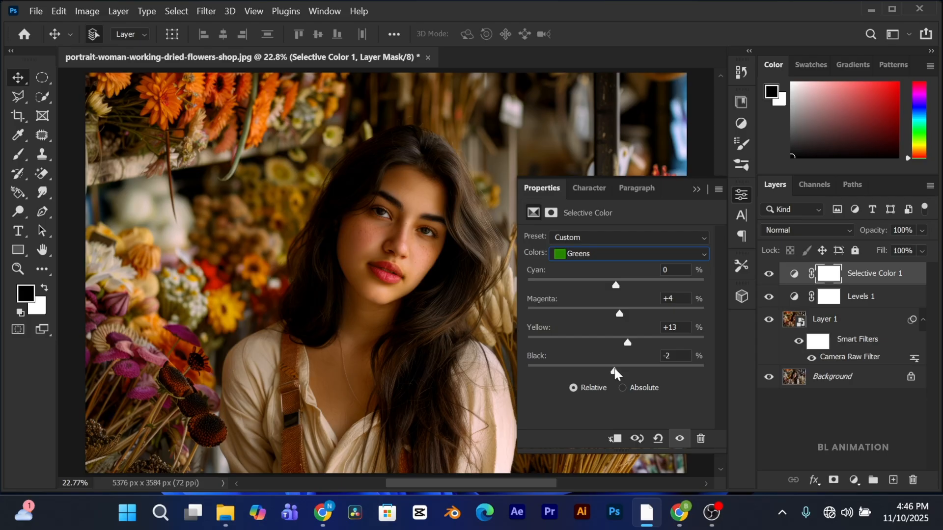
- Set the Magentas in Selective Color to cyan +4, magenta -2, yellow +8 and black -4
left_click(591, 256)
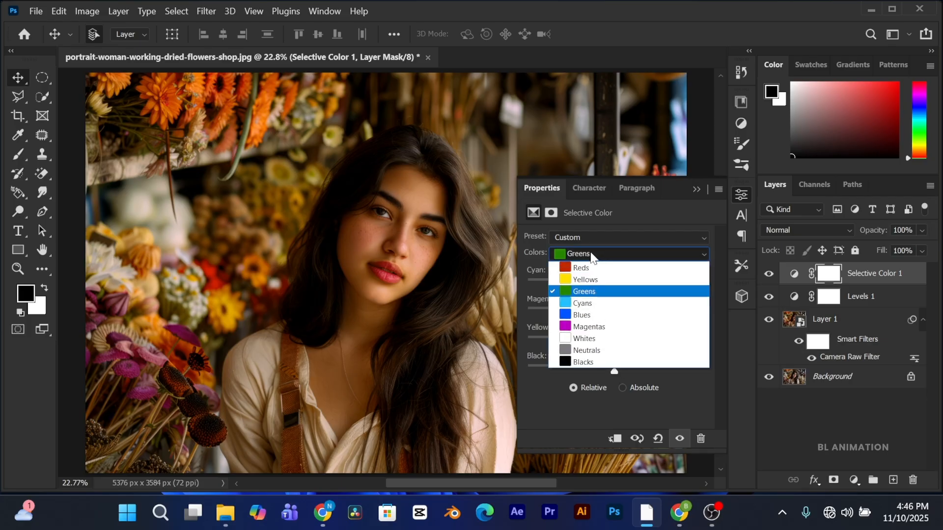
left_click(593, 327)
left_click_drag(618, 342, 620, 284)
left_click_drag(617, 375, 614, 376)
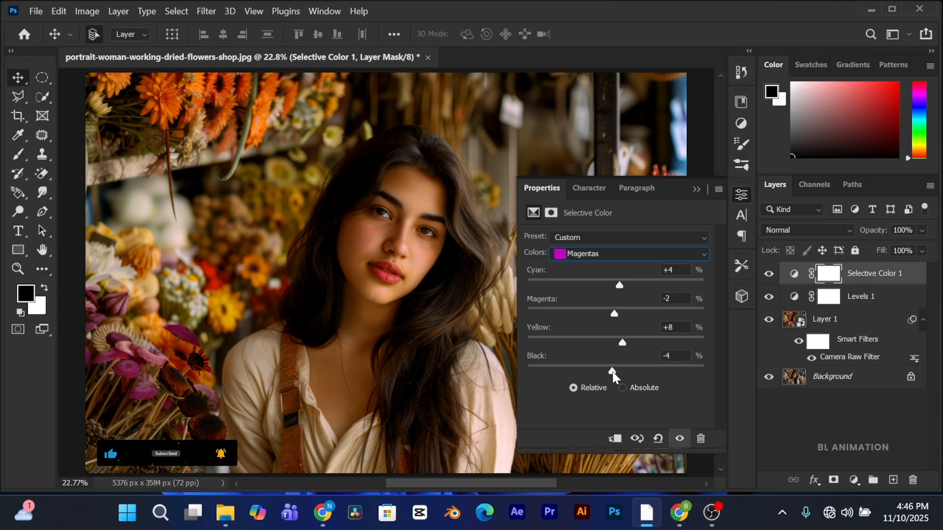
- Set the Blacks in Selective Color to cyan +3, magenta +5, yellow +5 and black -6, and deselect the adjustment layer
left_click(577, 253)
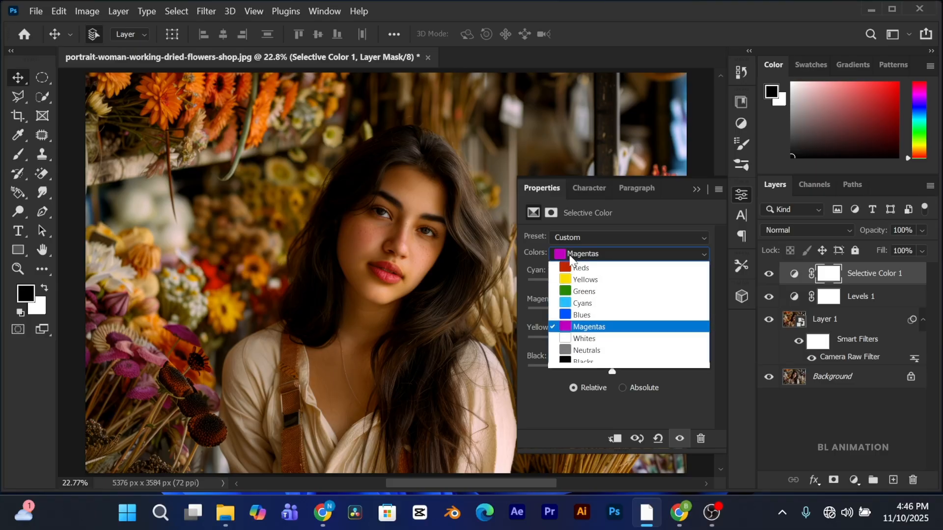
left_click(585, 362)
left_click_drag(611, 369, 620, 346)
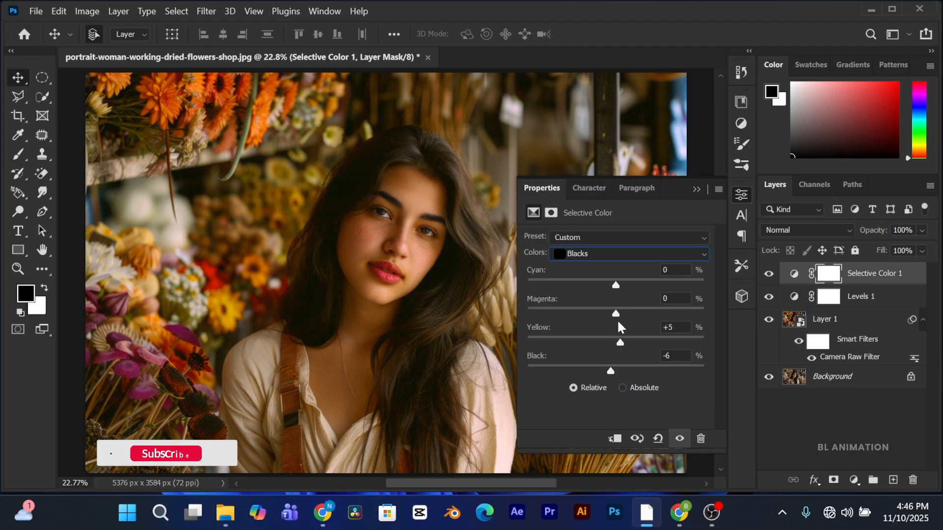
left_click_drag(617, 314, 619, 288)
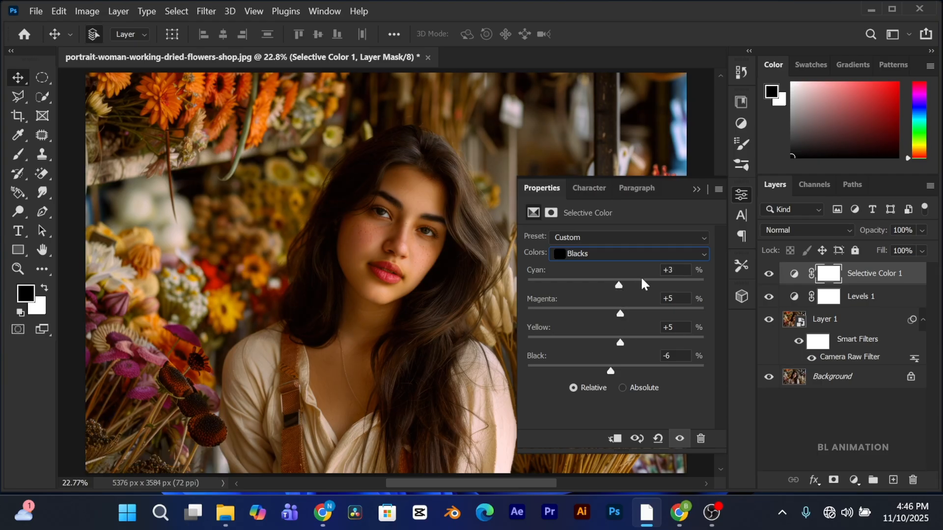
left_click(696, 190)
left_click(796, 415)
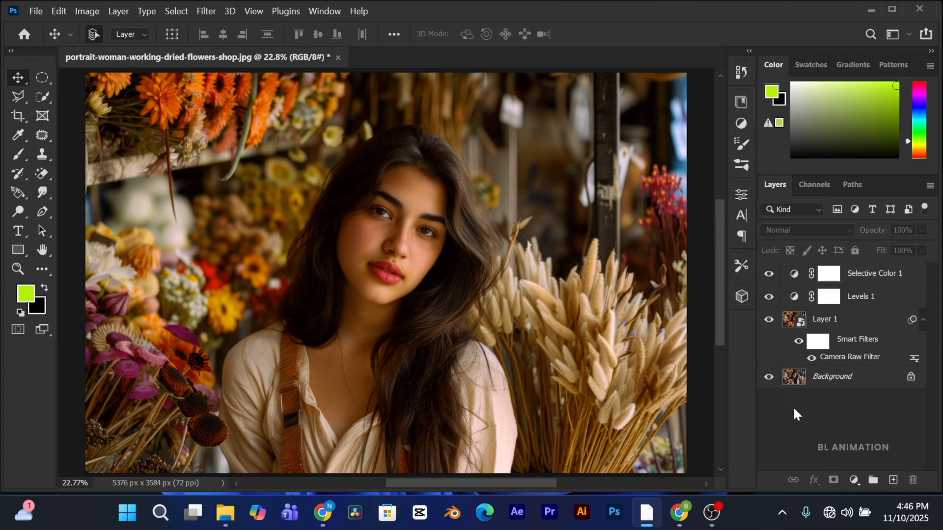